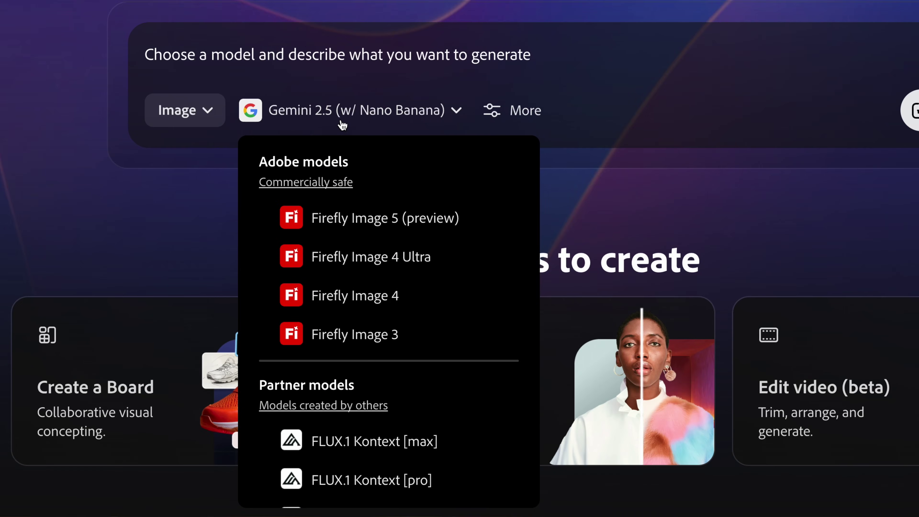
Scroll through the Partner models in the Firefly model dropdown.
scroll(402, 256, "down", 5)
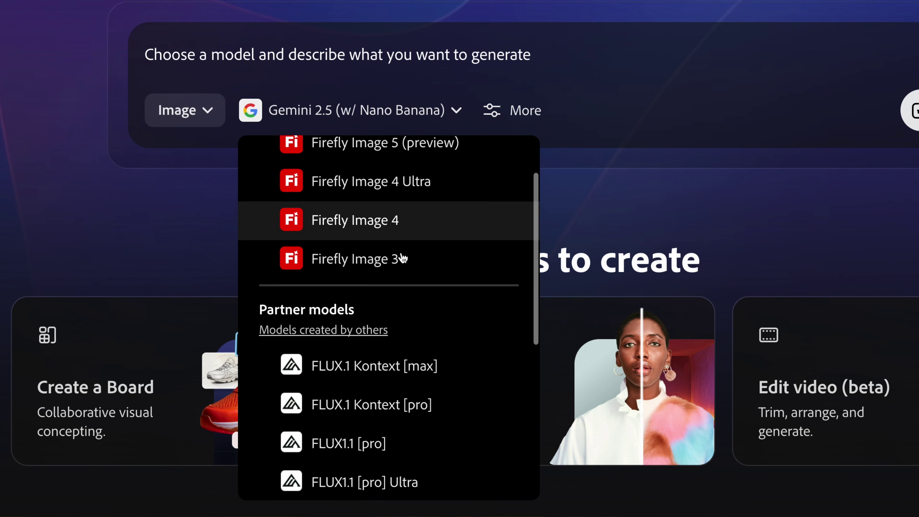
scroll(402, 255, "down", 5)
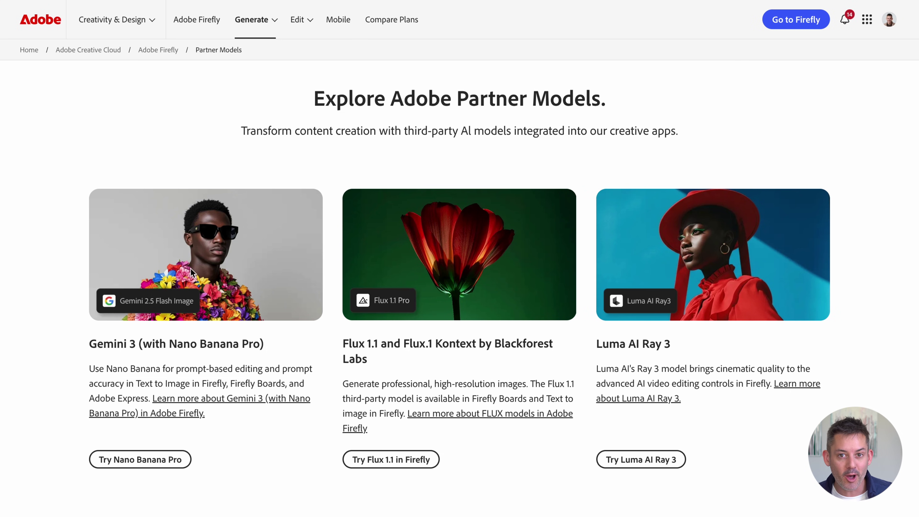
Scroll the Explore Adobe Partner Models page, then show the board's image model list.
scroll(192, 272, "down", 5)
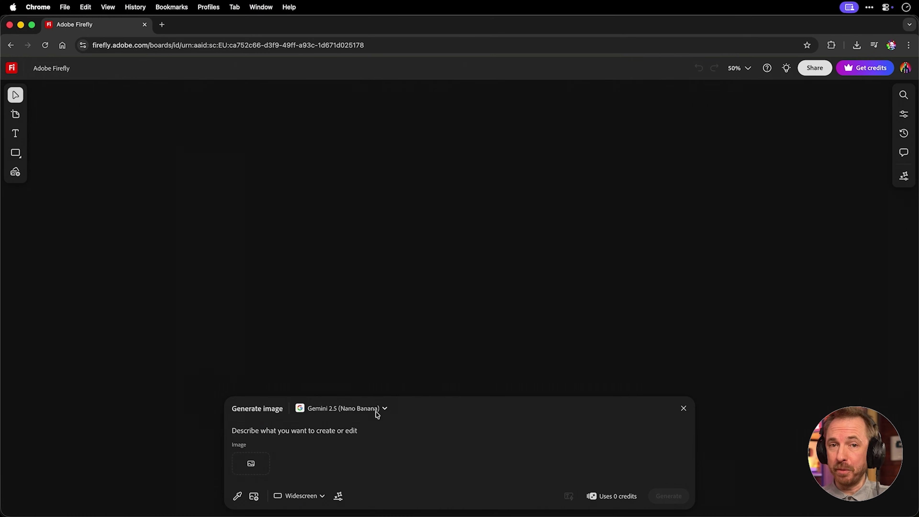
left_click(376, 411)
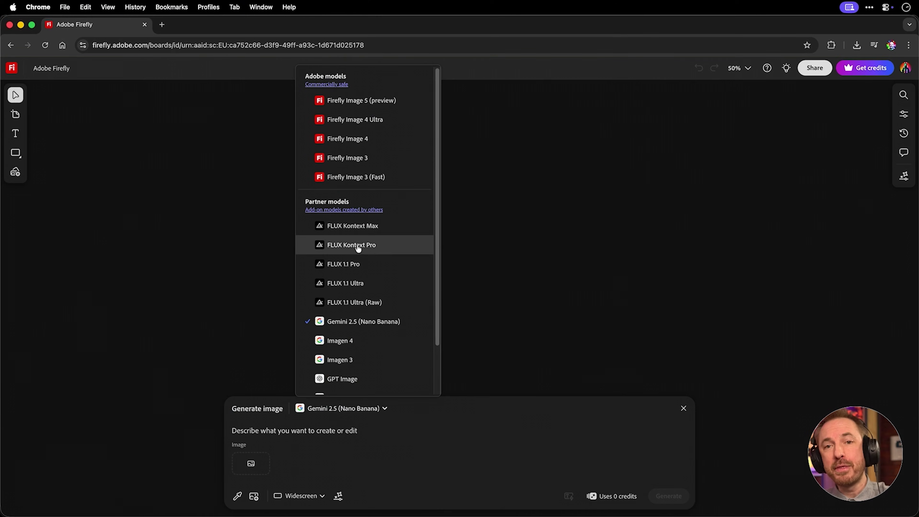
Scroll the board's model list from Adobe models down to the partner models.
scroll(364, 244, "down", 3)
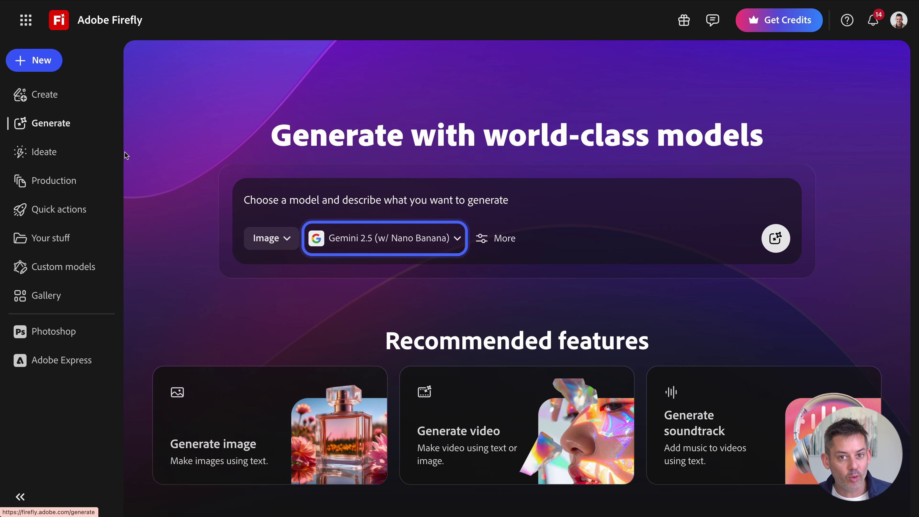
From the Create page, view the futuristic studio, pottery, workspace and hiking samples full-size.
left_click(51, 95)
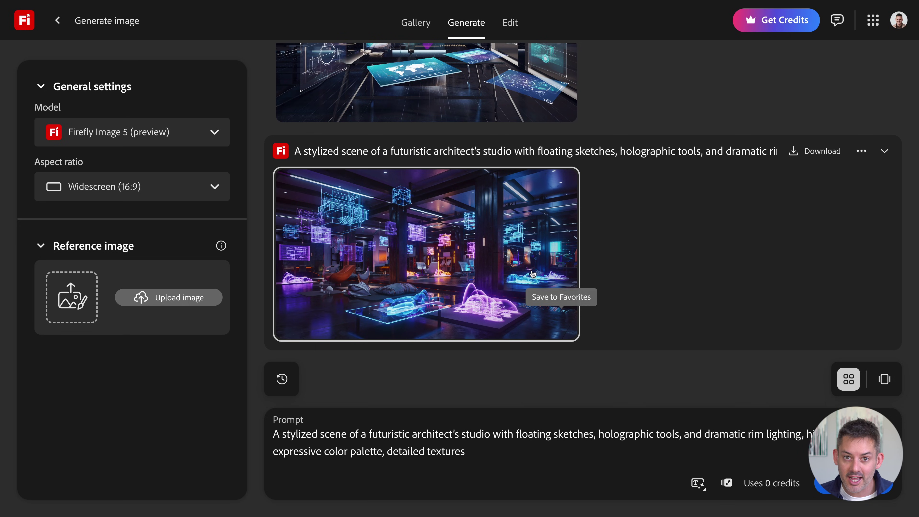
left_click(533, 274)
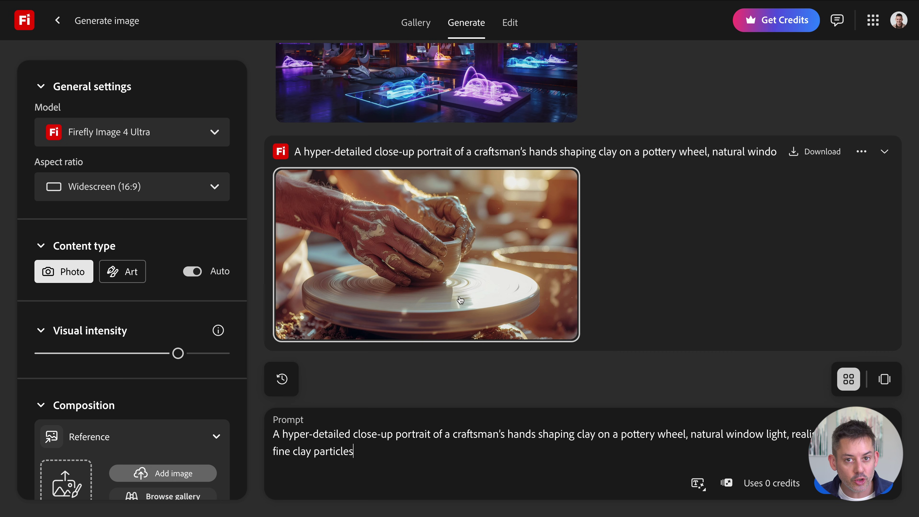
left_click(460, 284)
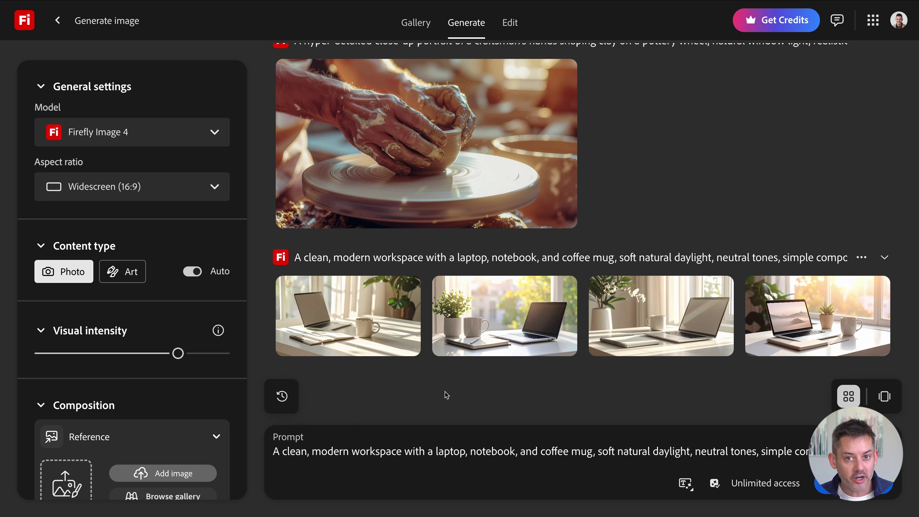
left_click(349, 336)
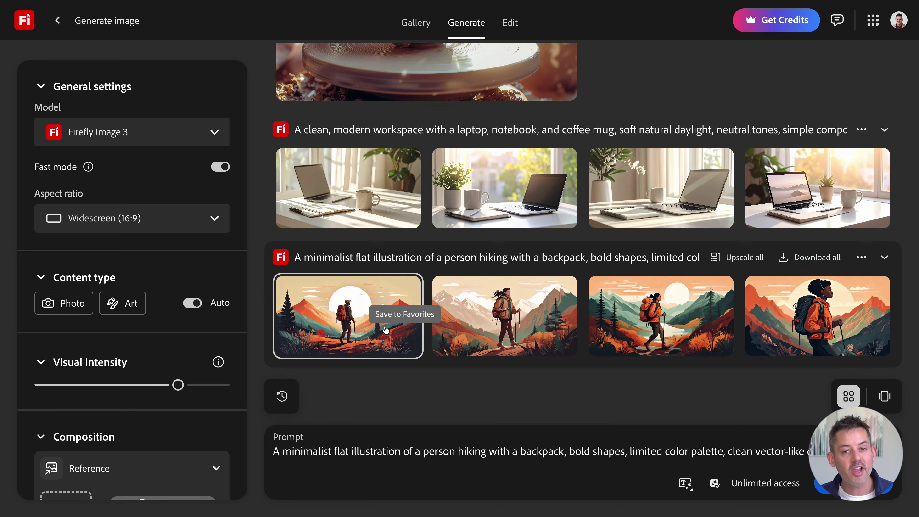
left_click(380, 321)
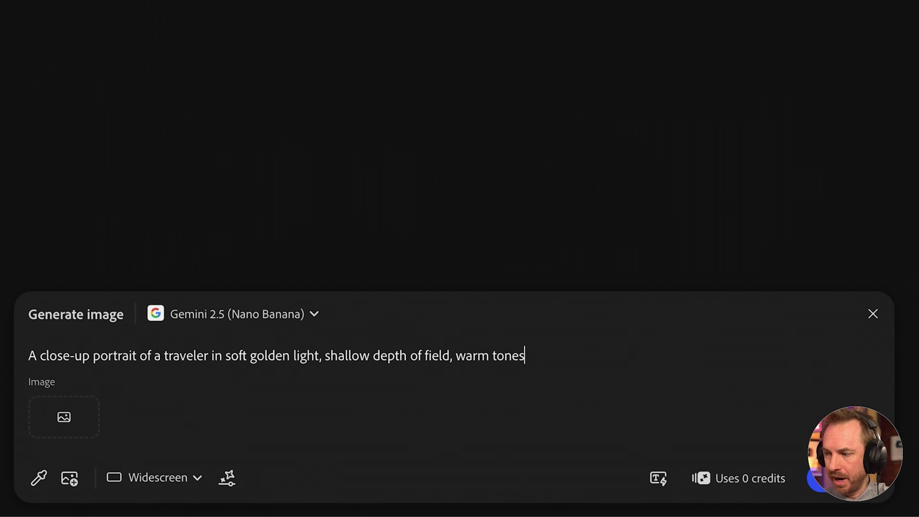
Generate from the close-up traveler prompt in soft golden light, widescreen, with Gemini 2.5.
key("Return")
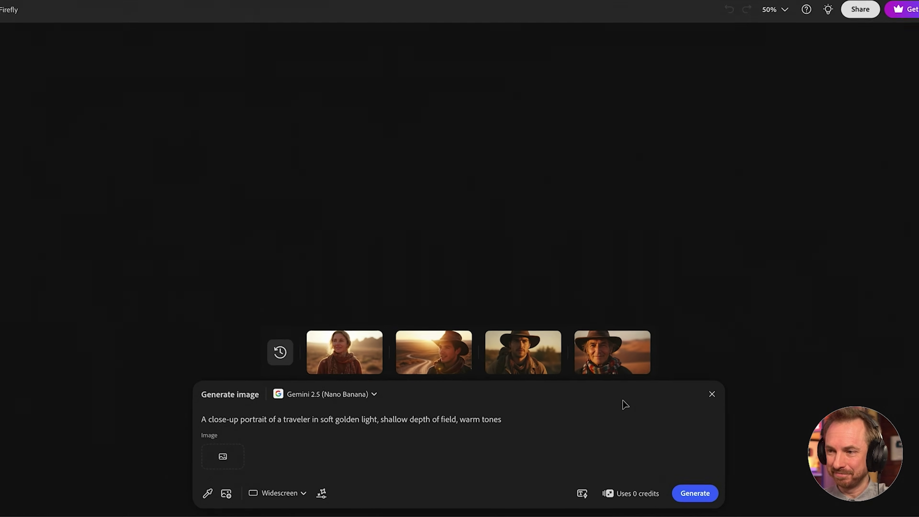
mouse_move(276, 238)
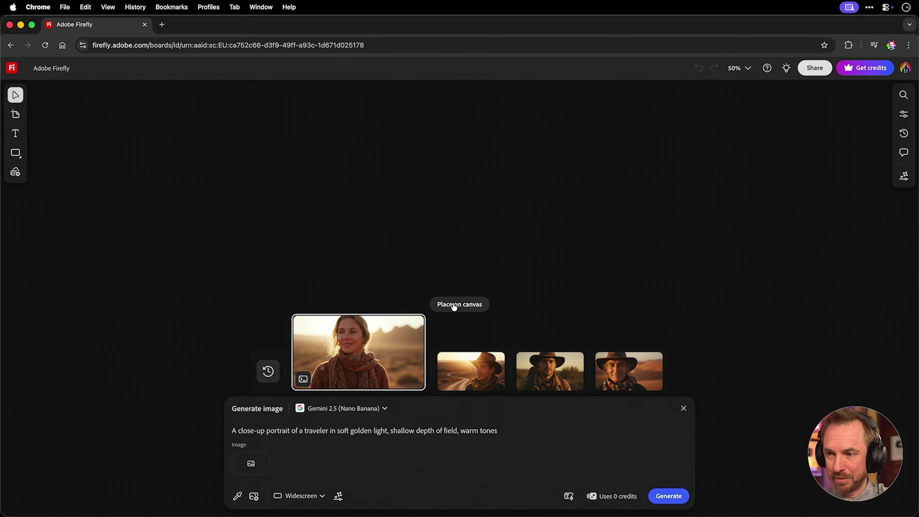
Place all four traveler portraits onto the board canvas.
left_click(454, 307)
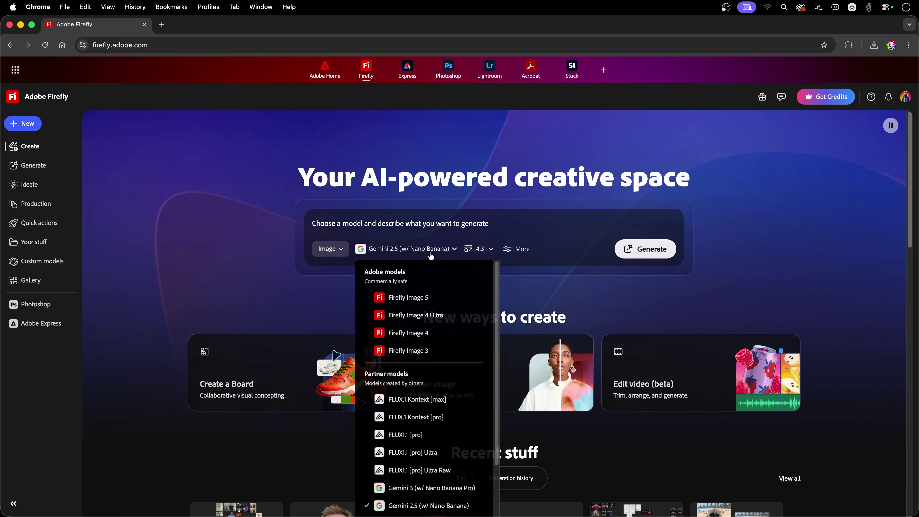
Select Gemini 3 (w/ Nano Banana Pro) and paste in the UK sites infographic prompt.
scroll(425, 400, "down", 3)
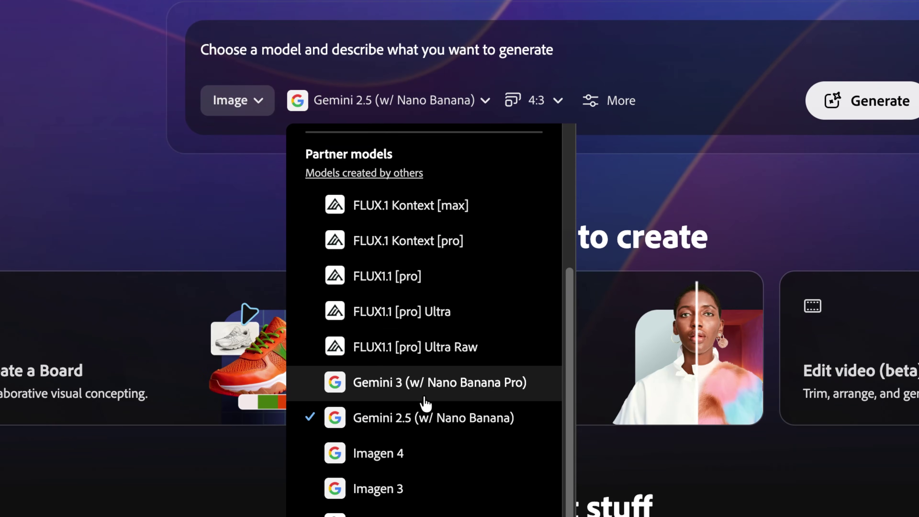
left_click(426, 399)
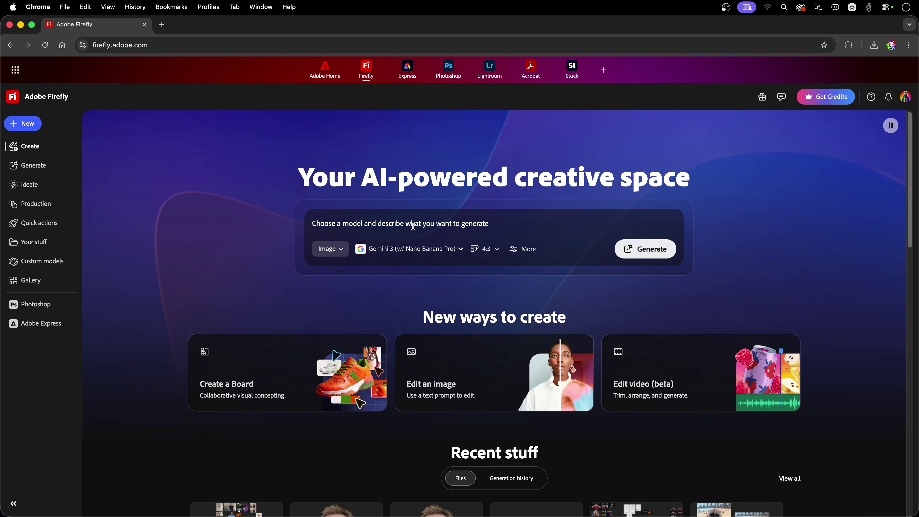
type("Make an infographic of sites to see in the UK")
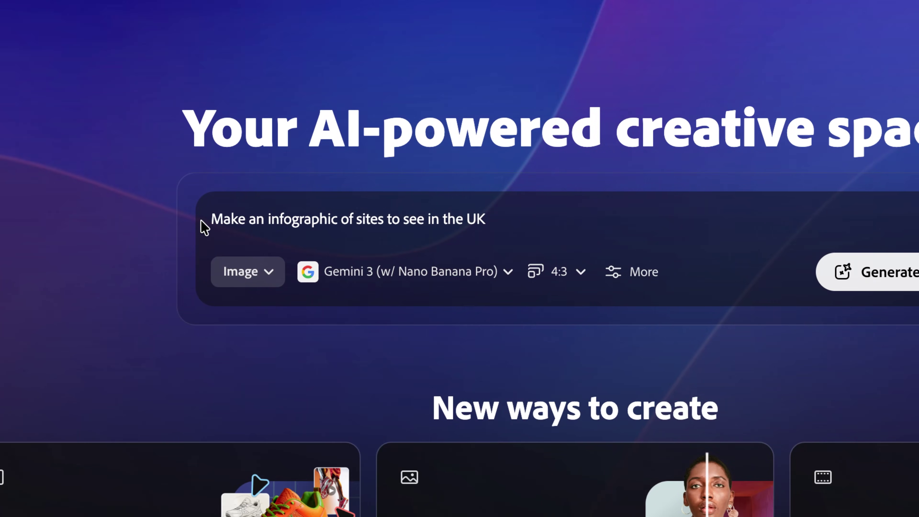
Generate the UK infographic and open the result full-size in Edit.
left_click_drag(209, 219, 456, 242)
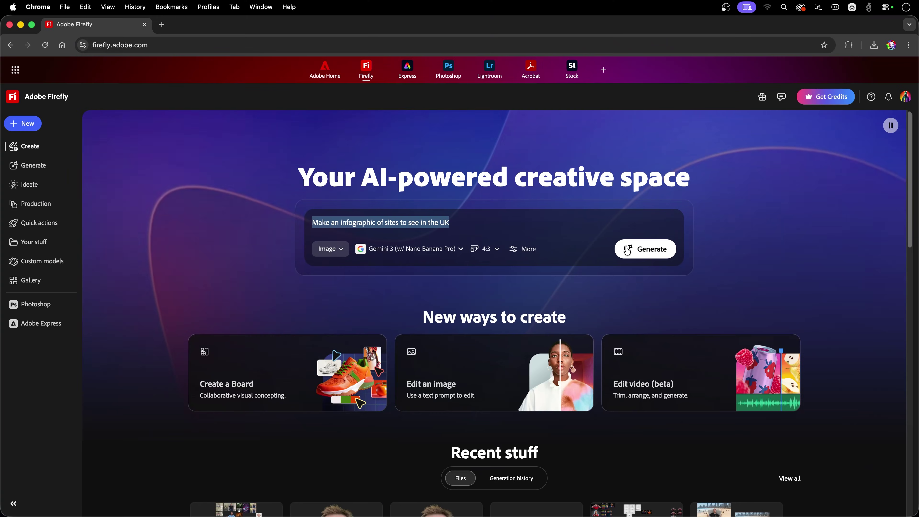
left_click(842, 272)
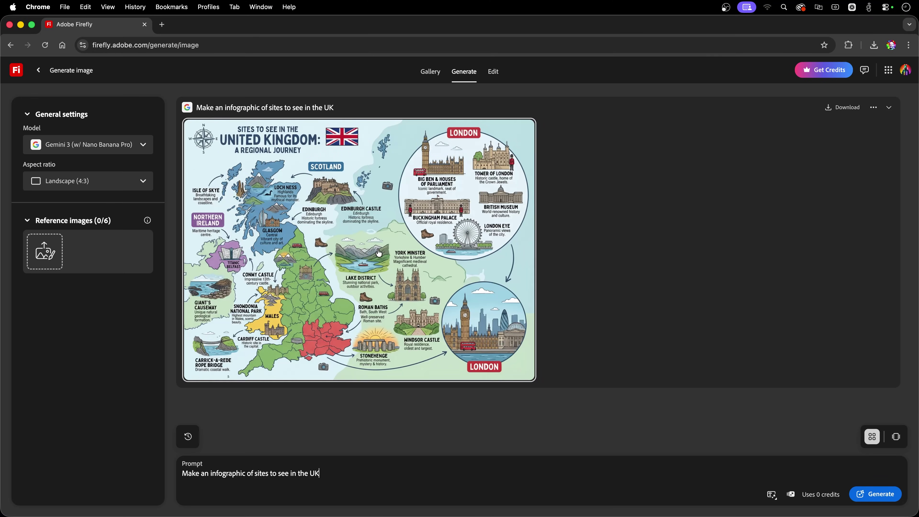
left_click(344, 254)
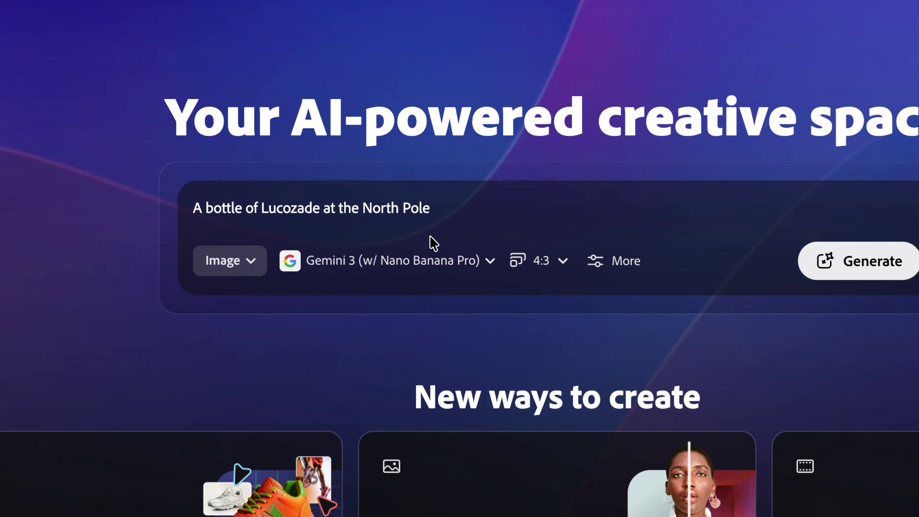
Highlight 'Lucozade' and 'North Pole' in the prompt and generate the image.
double_click(273, 209)
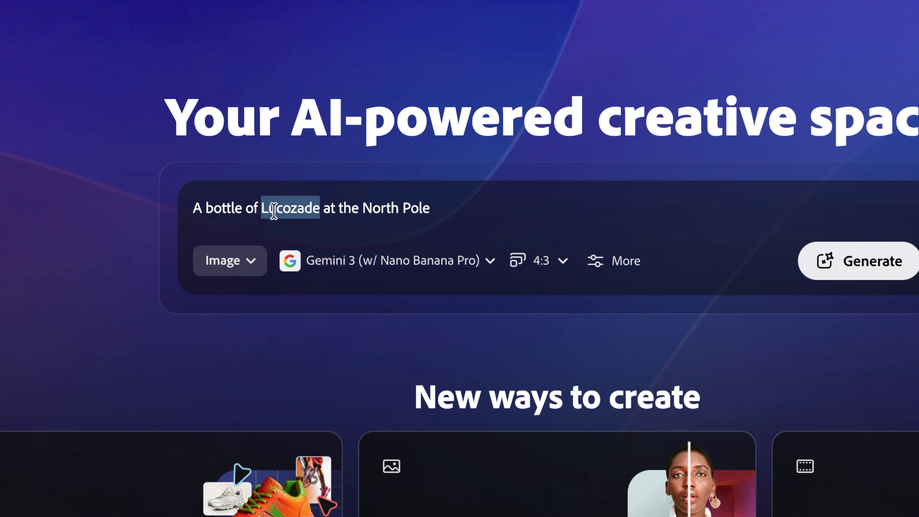
left_click_drag(362, 207, 478, 207)
left_click(811, 260)
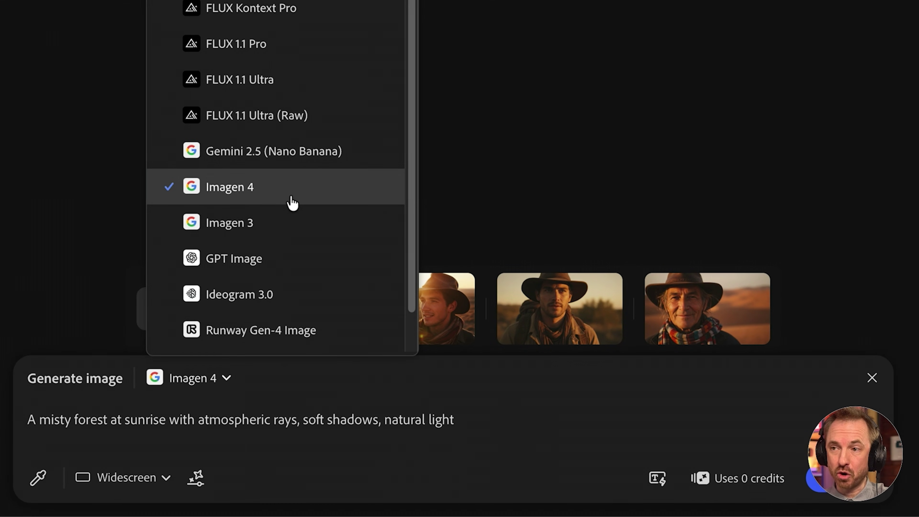
Keep Imagen 4 as the model and generate the misty forest sunrise prompt.
left_click(290, 197)
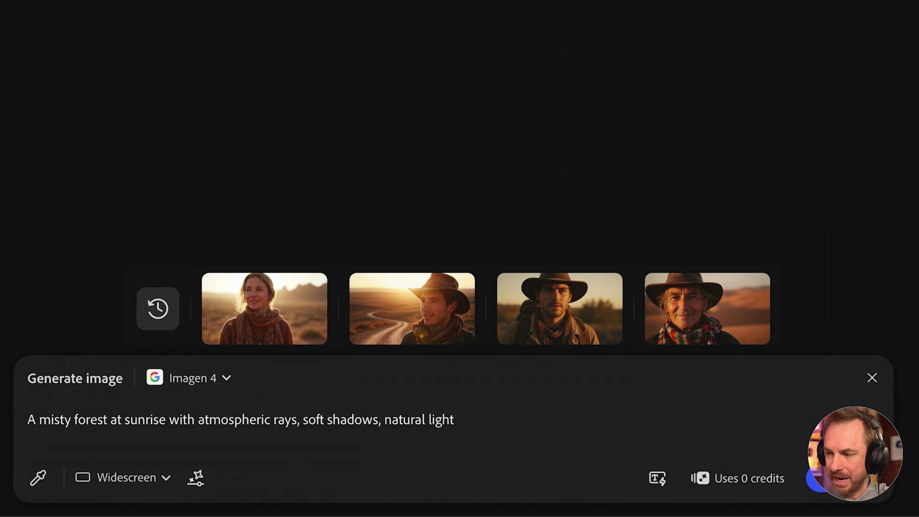
key("Return")
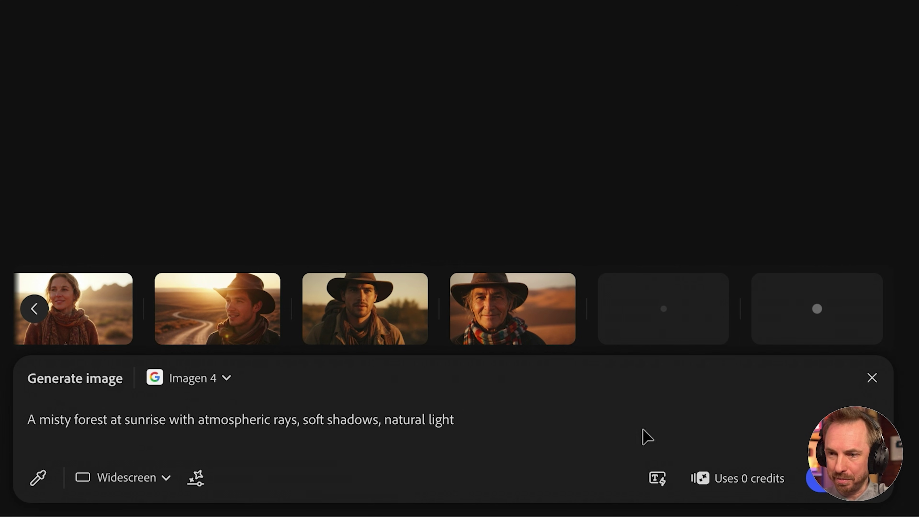
Switch the board's image model from Imagen 4 to Imagen 3.
left_click(225, 383)
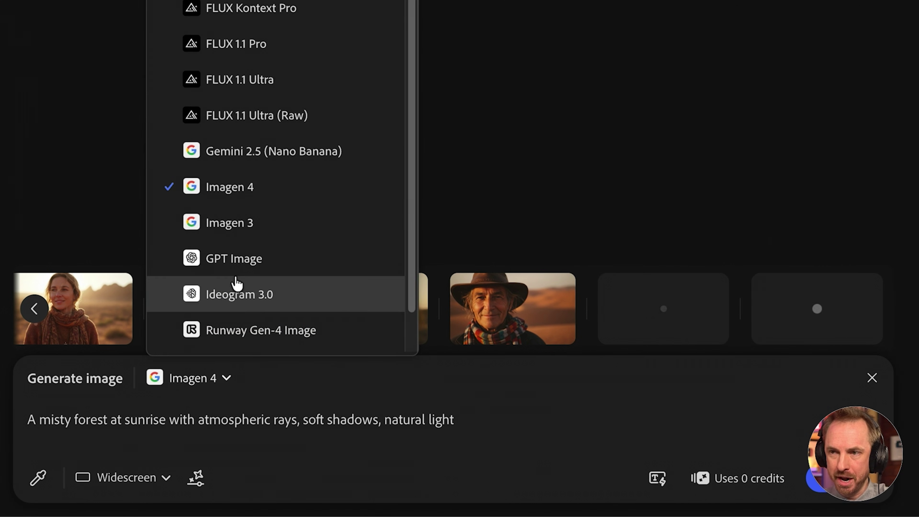
left_click(235, 237)
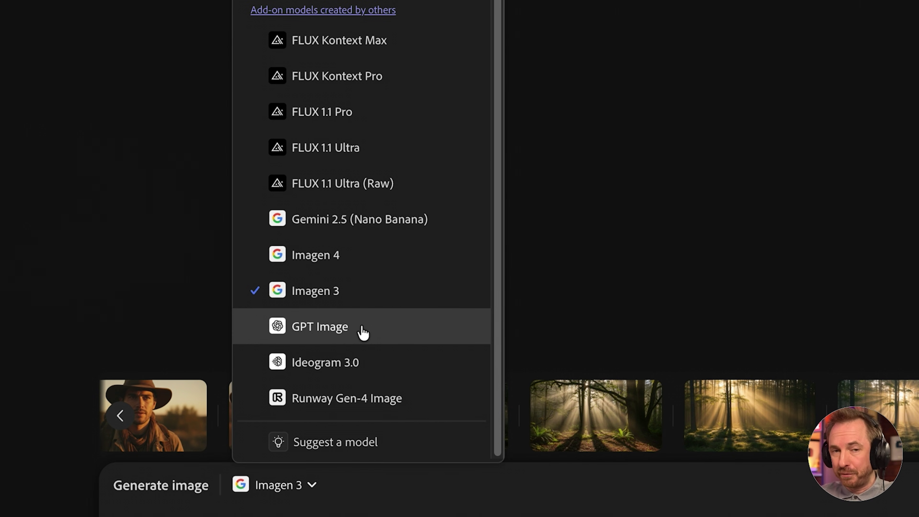
Switch to GPT Image and generate four photorealistic orange smartwatch renders.
left_click(363, 332)
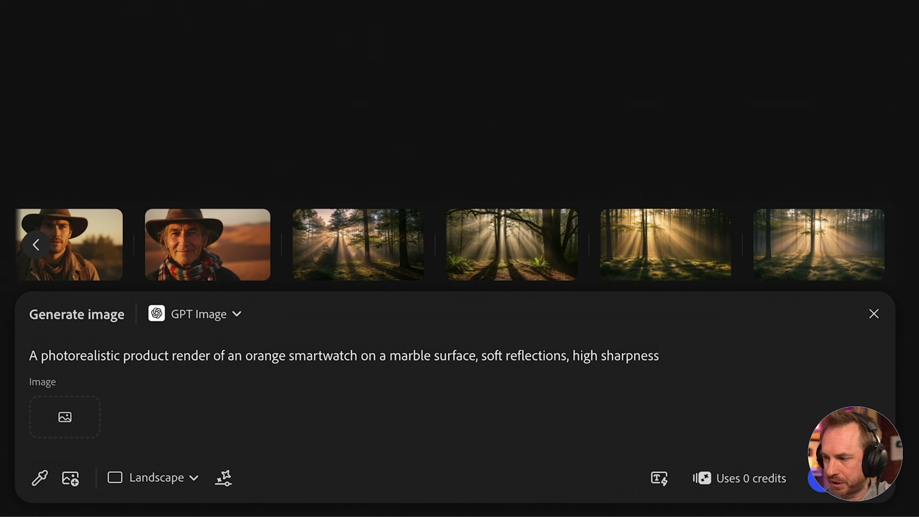
left_click(818, 478)
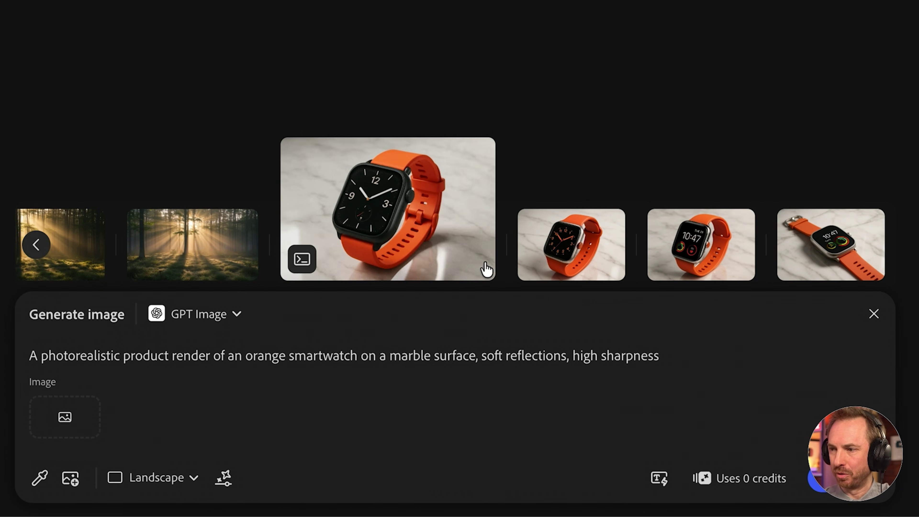
mouse_move(564, 271)
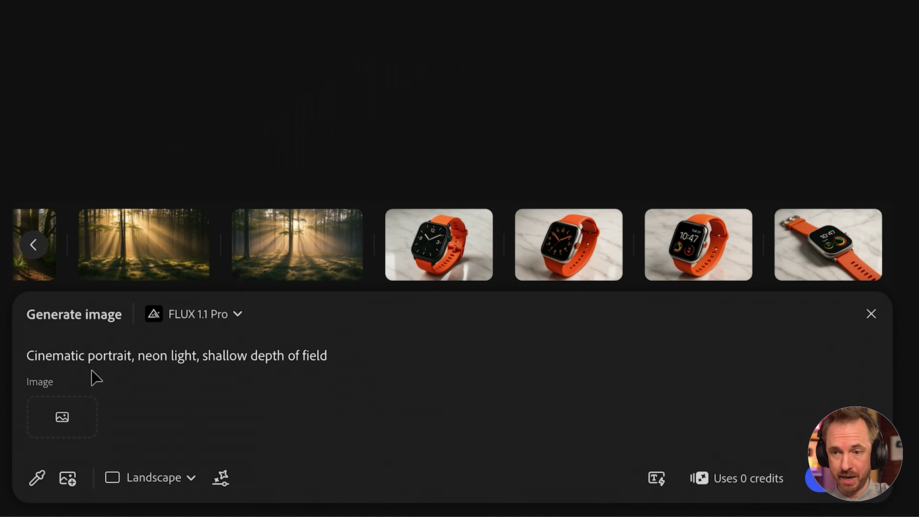
Generate four neon-lit cinematic portraits from the FLUX 1.1 Pro prompt.
left_click(818, 478)
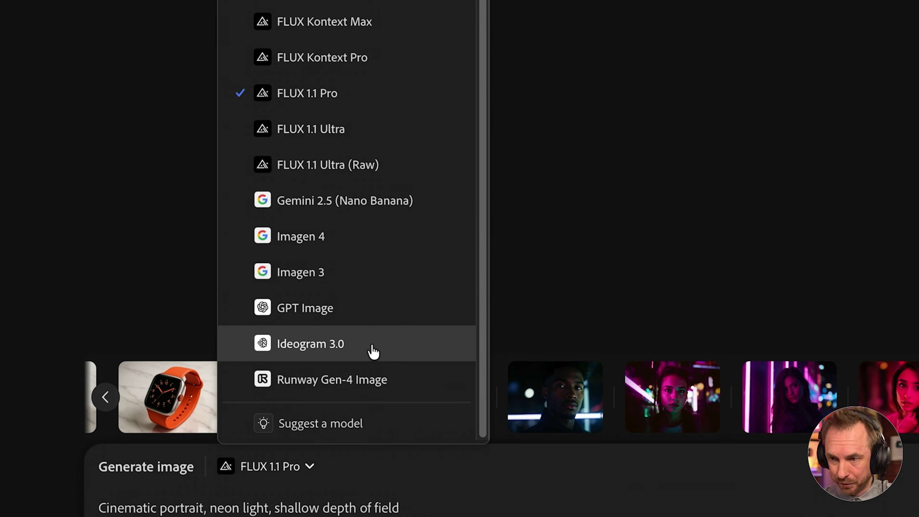
Switch to Ideogram 3.0 and generate the Create Without Limits poster images.
left_click(372, 350)
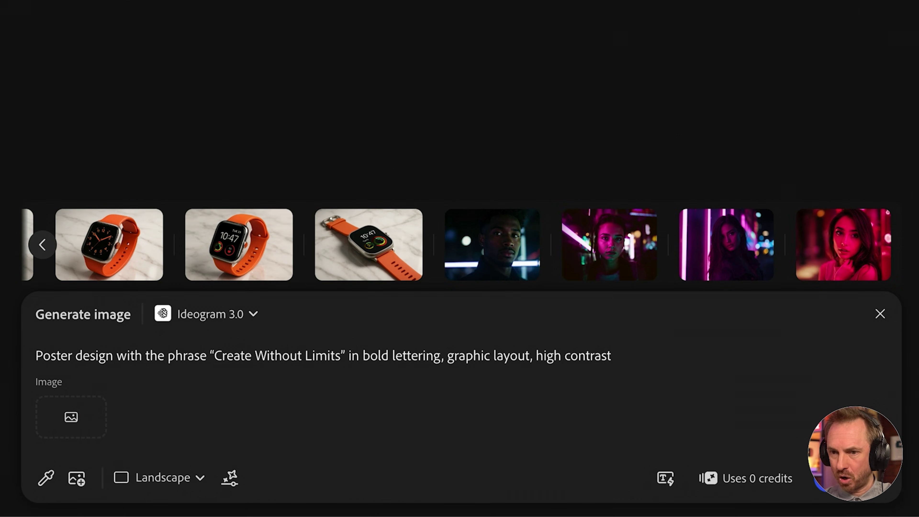
key("Return")
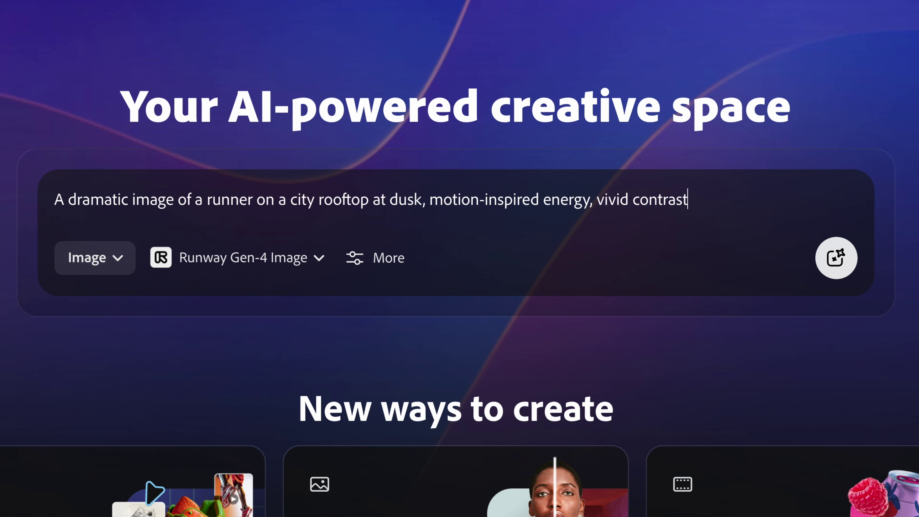
Generate the runner-on-a-city-rooftop-at-dusk image with Runway Gen-4 Image and open it in Edit.
left_click(835, 266)
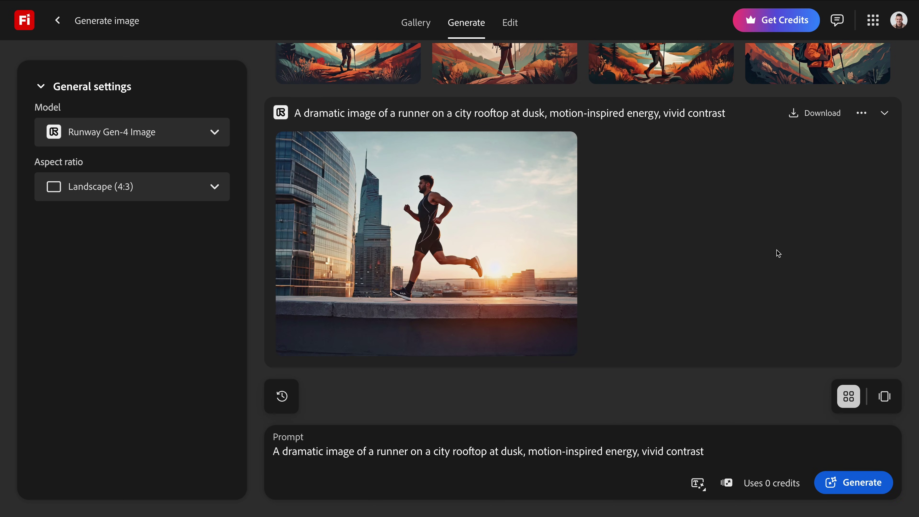
mouse_move(498, 240)
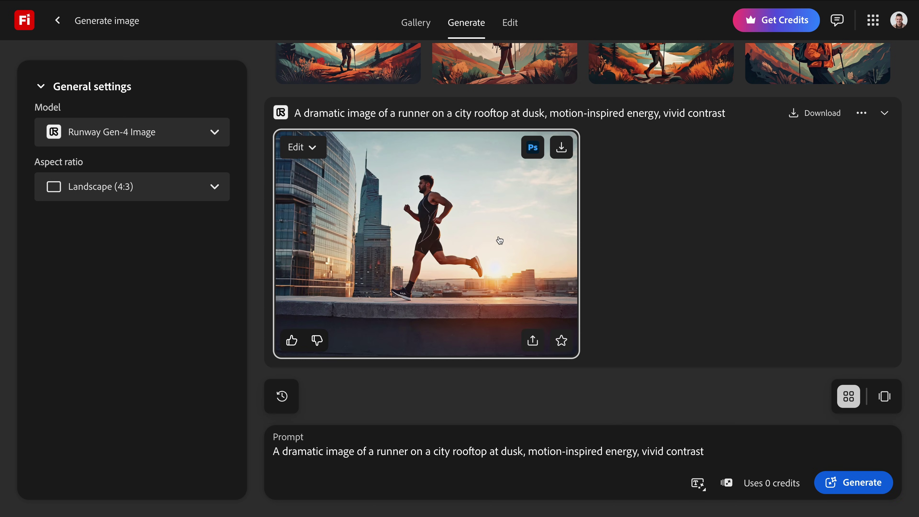
left_click(501, 240)
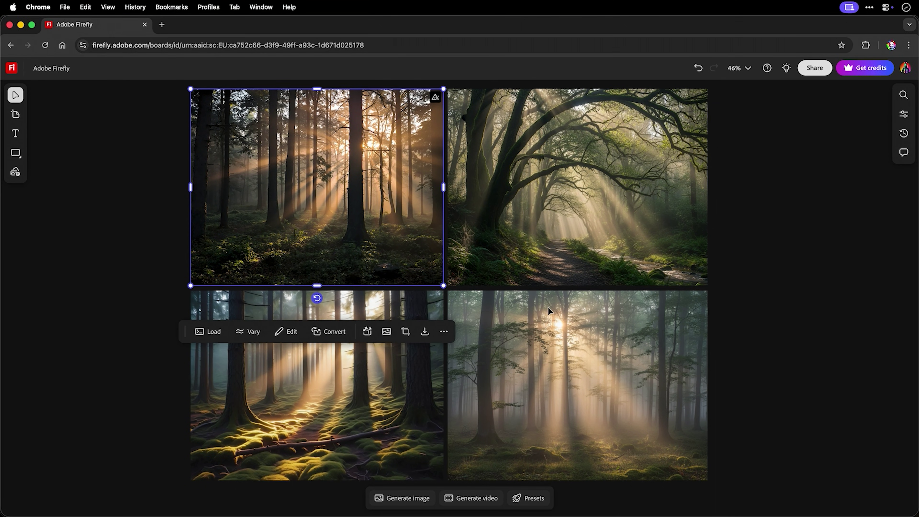
left_click(532, 260)
left_click(531, 317)
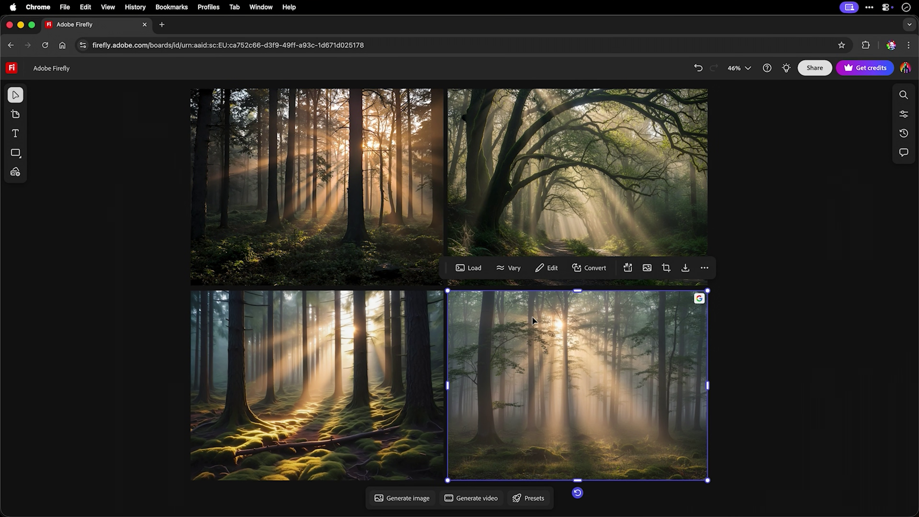
left_click(383, 239)
left_click(522, 228)
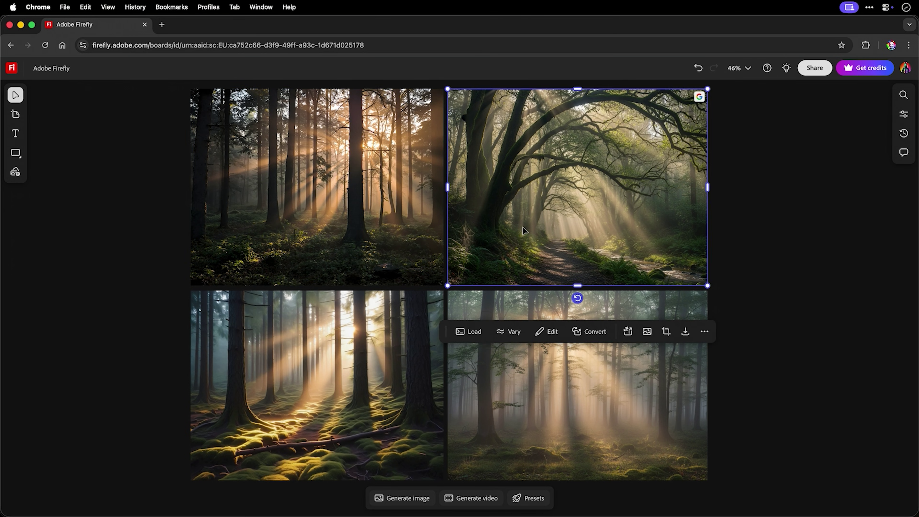
left_click(401, 332)
left_click(498, 328)
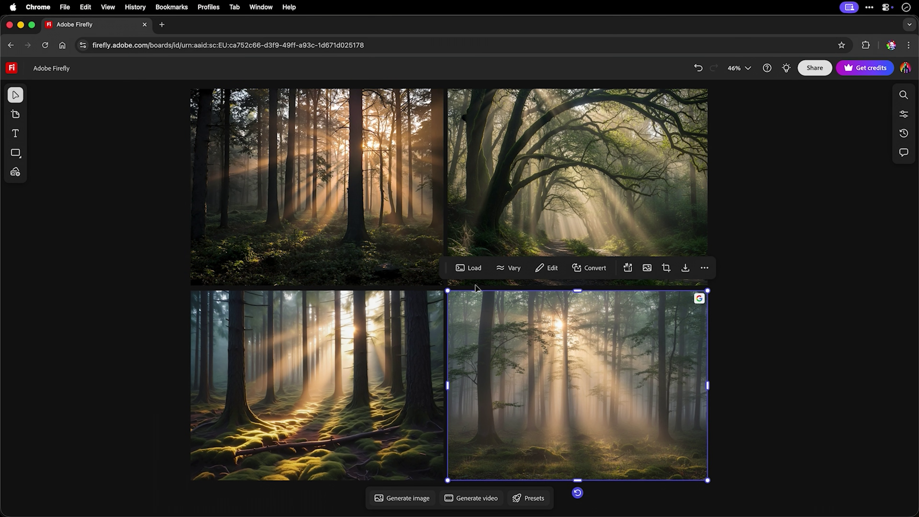
left_click(410, 232)
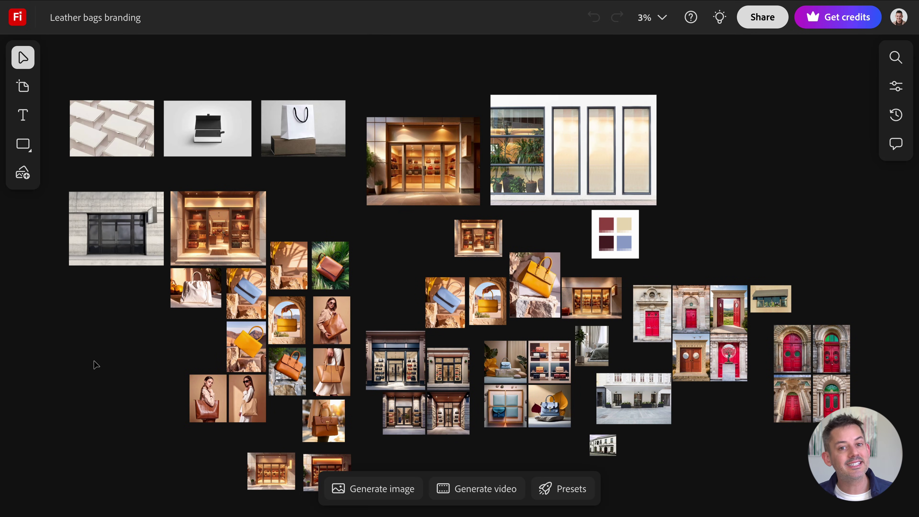
scroll(95, 365, "up", 3)
scroll(95, 365, "up", 3)
scroll(95, 365, "right", 10)
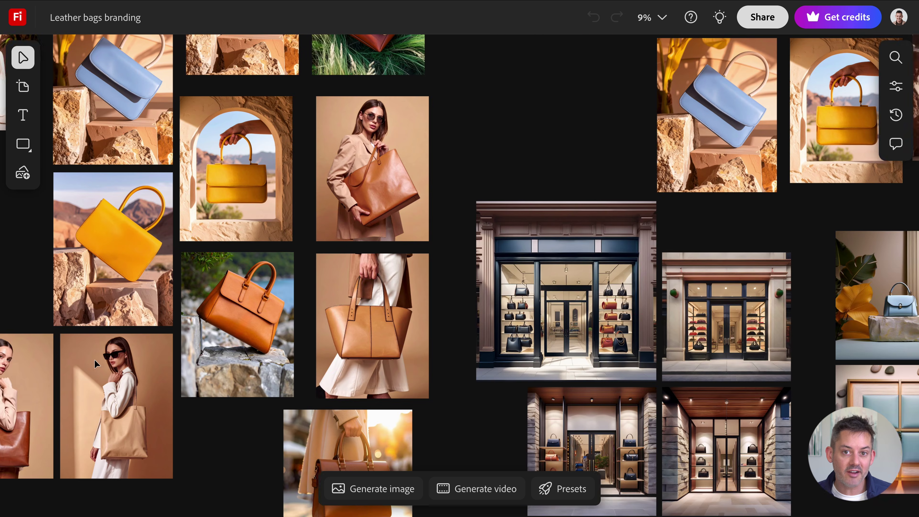
scroll(95, 364, "right", 10)
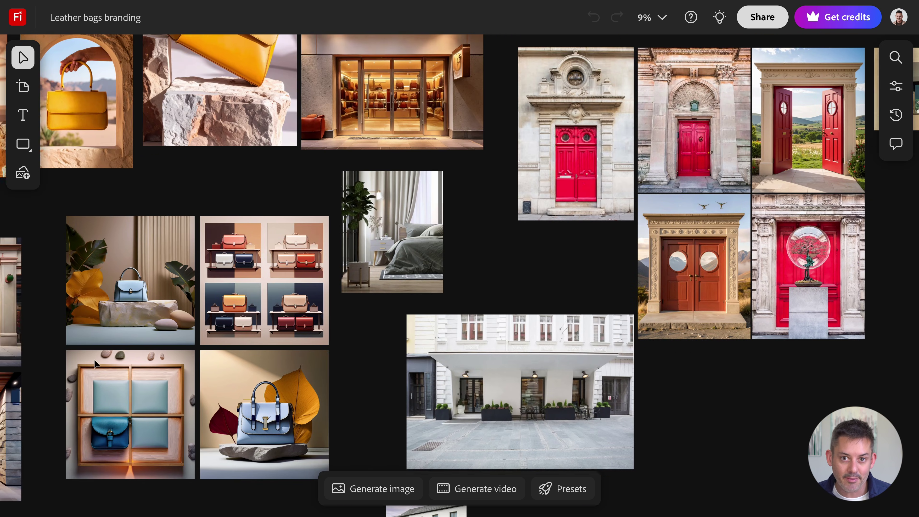
scroll(95, 364, "up", 5)
scroll(94, 365, "up", 5)
scroll(95, 364, "left", 10)
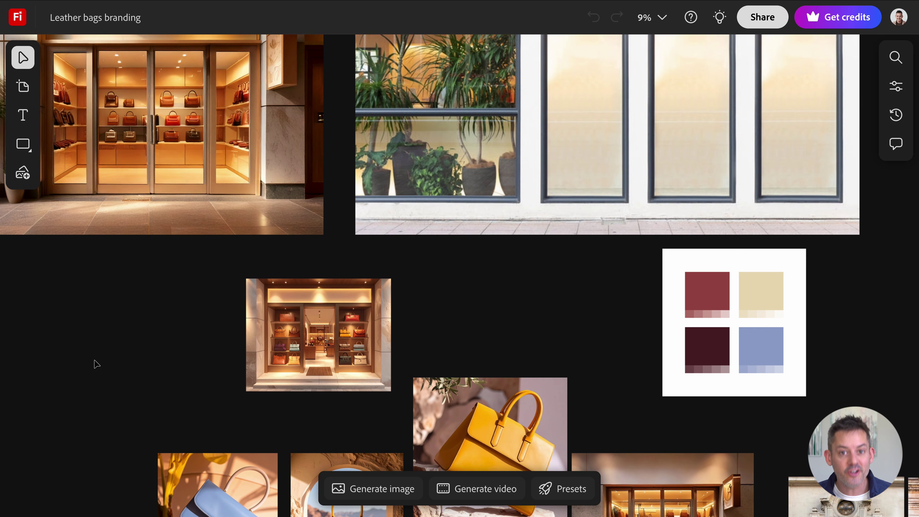
scroll(95, 365, "left", 3)
scroll(94, 365, "down", 10)
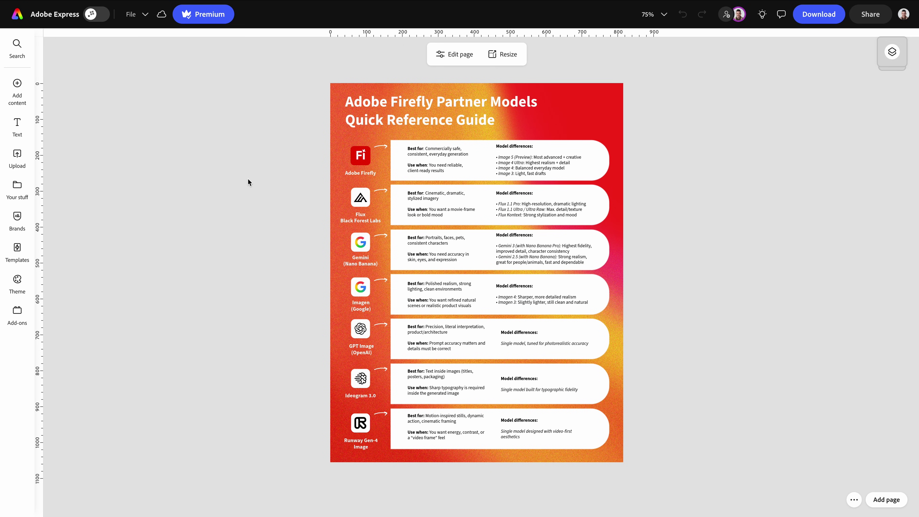
key("ctrl+equal")
scroll(249, 178, "up", 4)
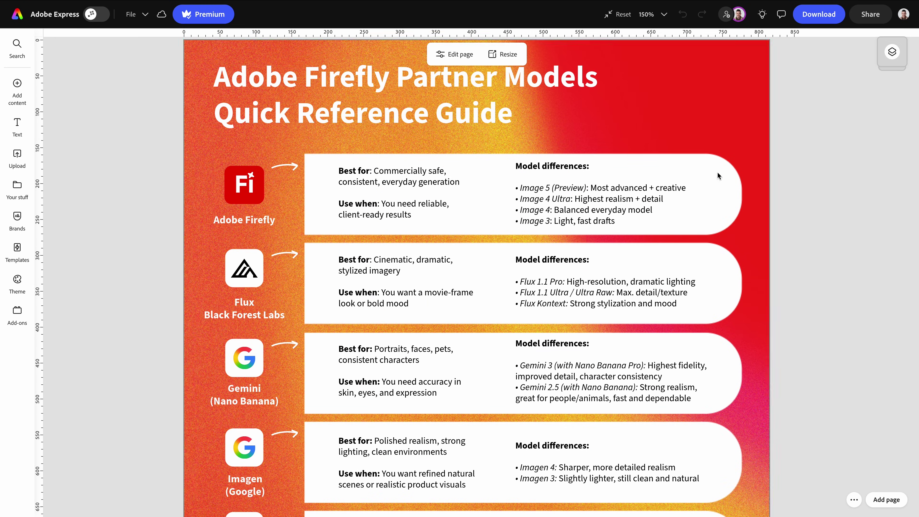
scroll(716, 176, "down", 6)
scroll(654, 215, "down", 2)
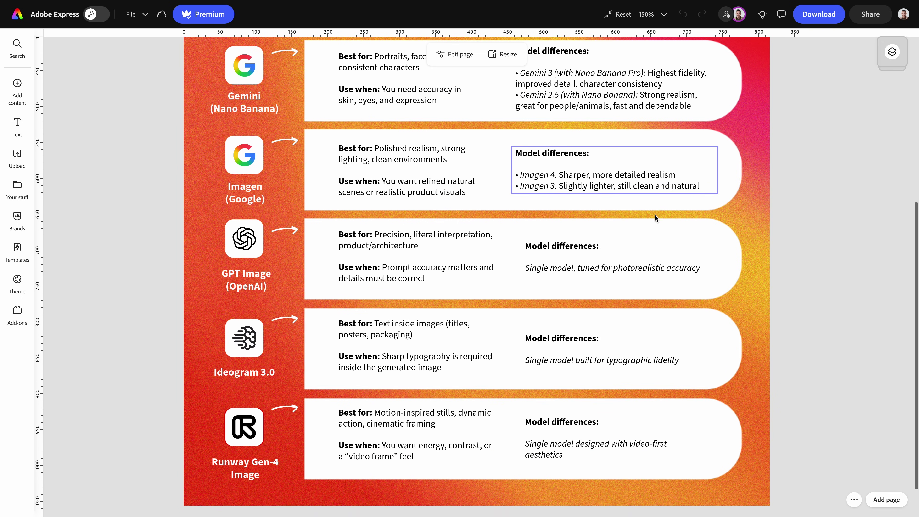
scroll(653, 203, "up", 8)
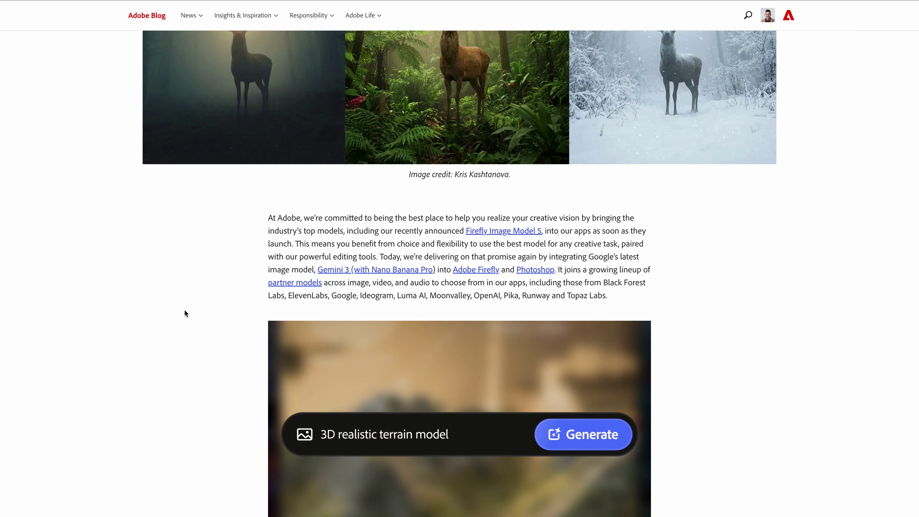
scroll(143, 313, "down", 8)
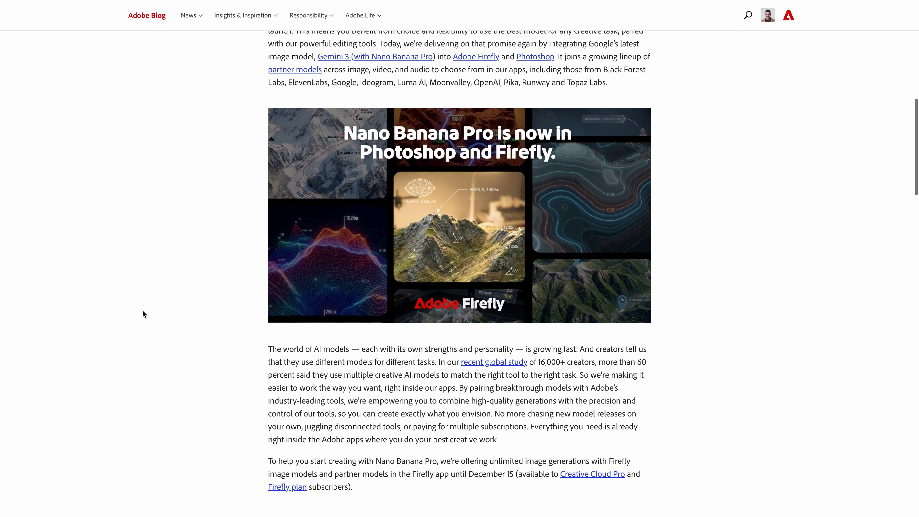